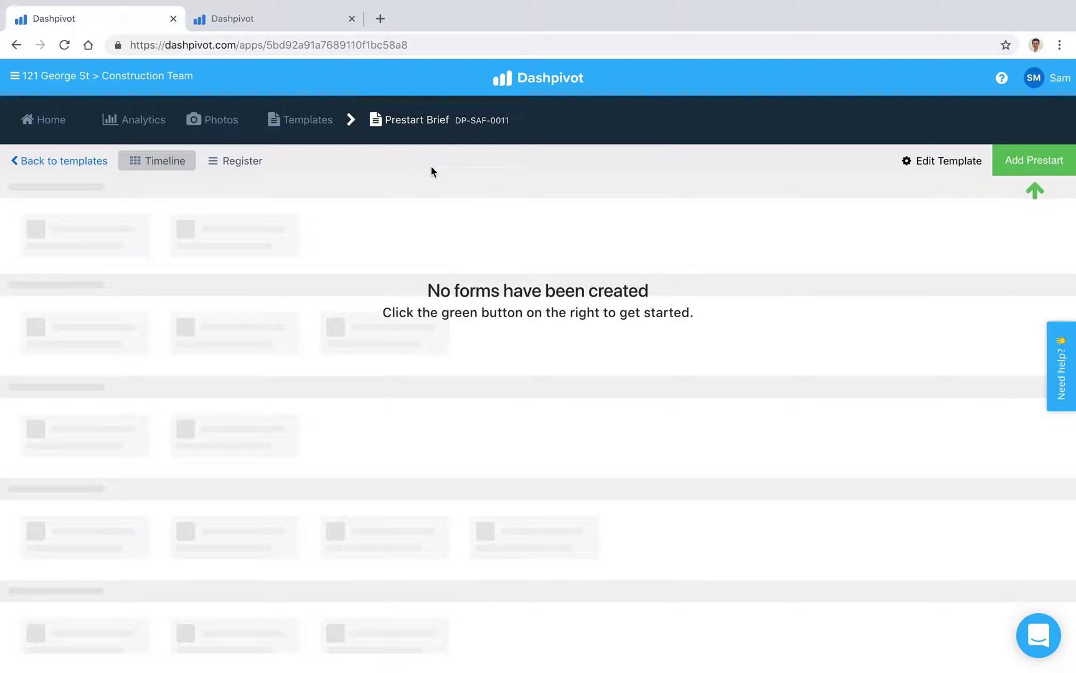
- Start a new Prestart Brief form and set its date to 31/10/2018
click(1016, 173)
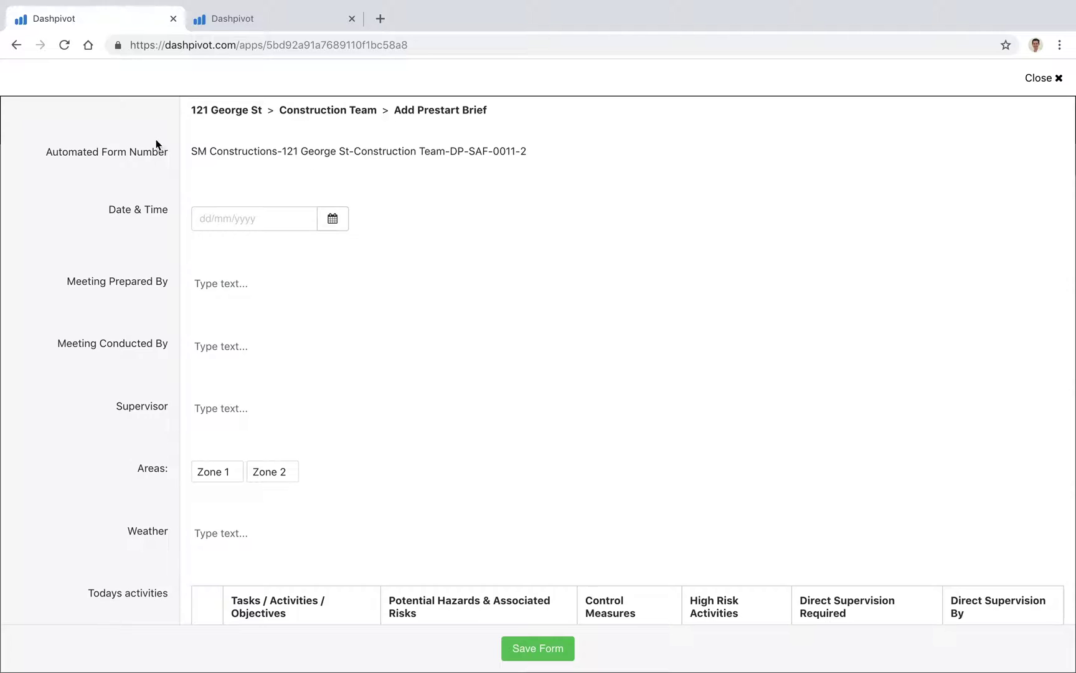
click(333, 218)
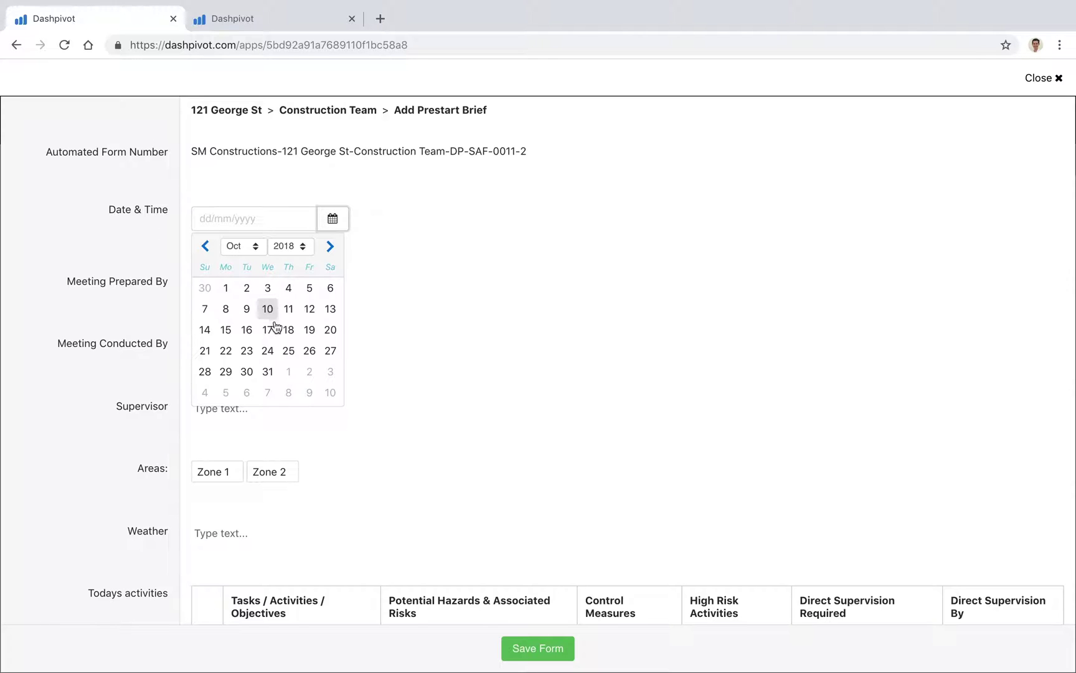
click(273, 370)
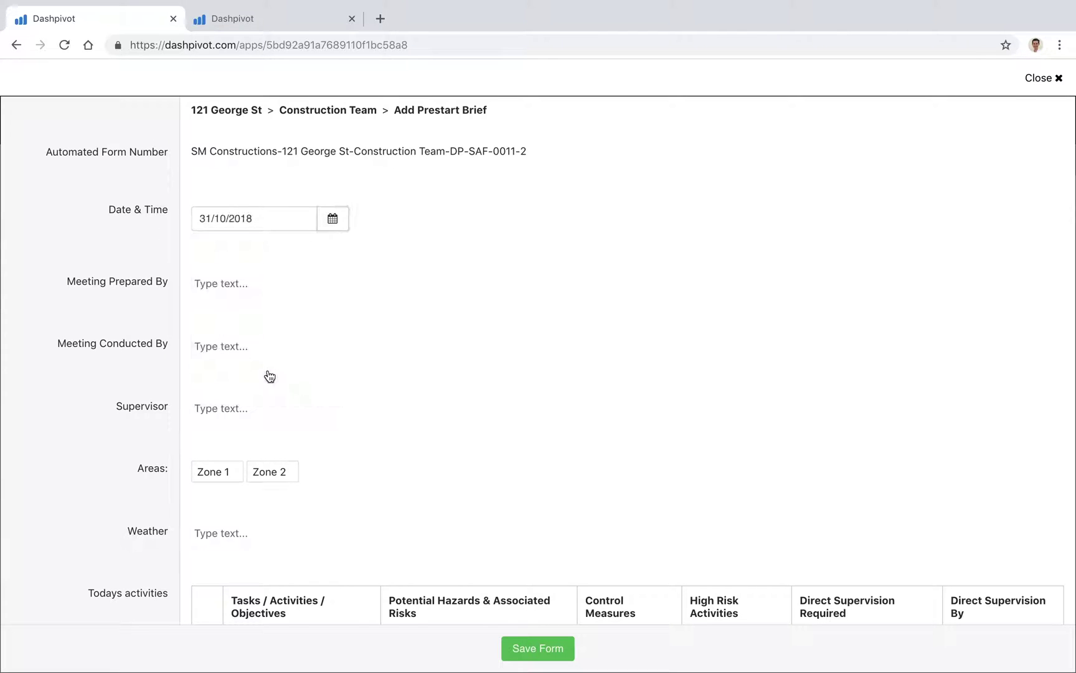
- Enter the names of the meeting preparer, conductor and supervisor
click(225, 287)
text(Sam)
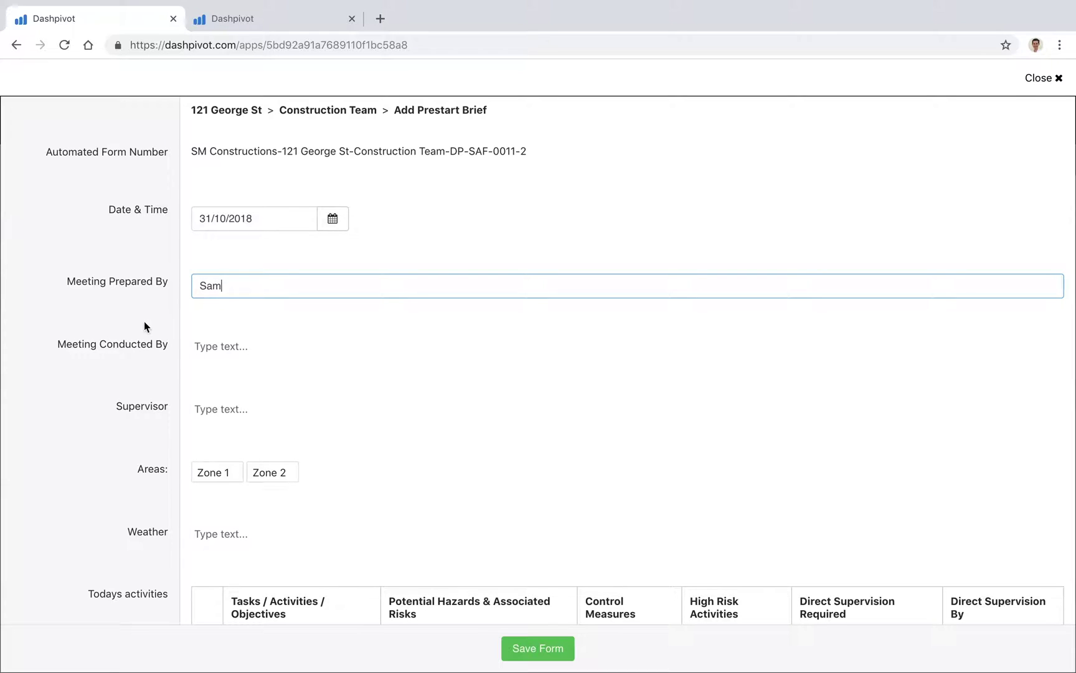
click(144, 323)
click(214, 346)
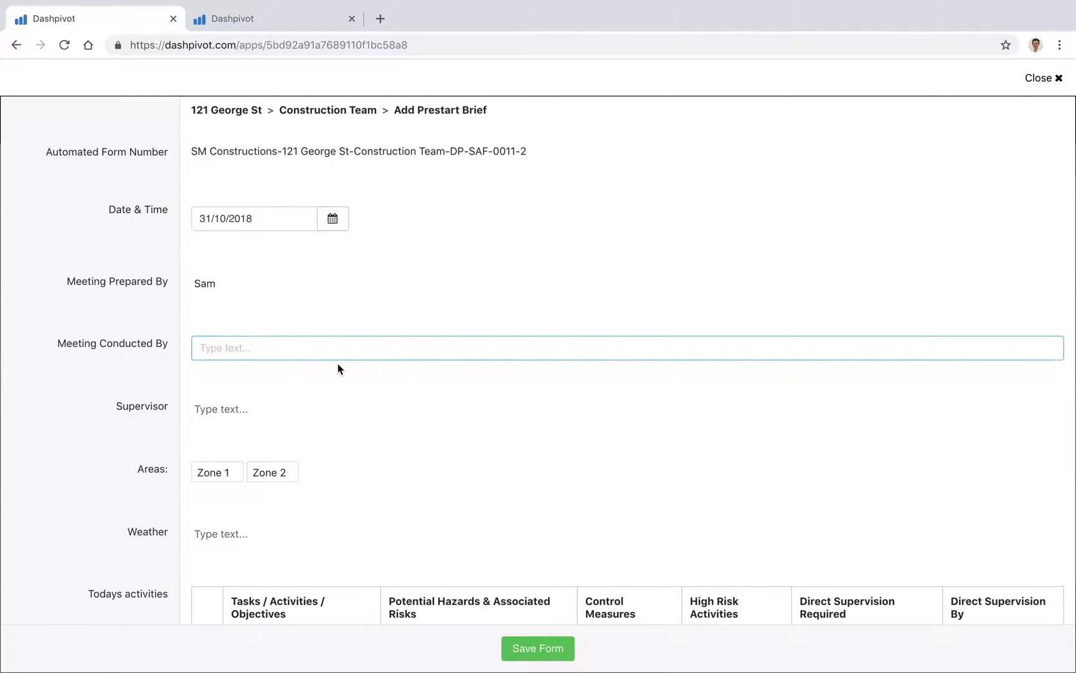
text(Sarah)
click(210, 408)
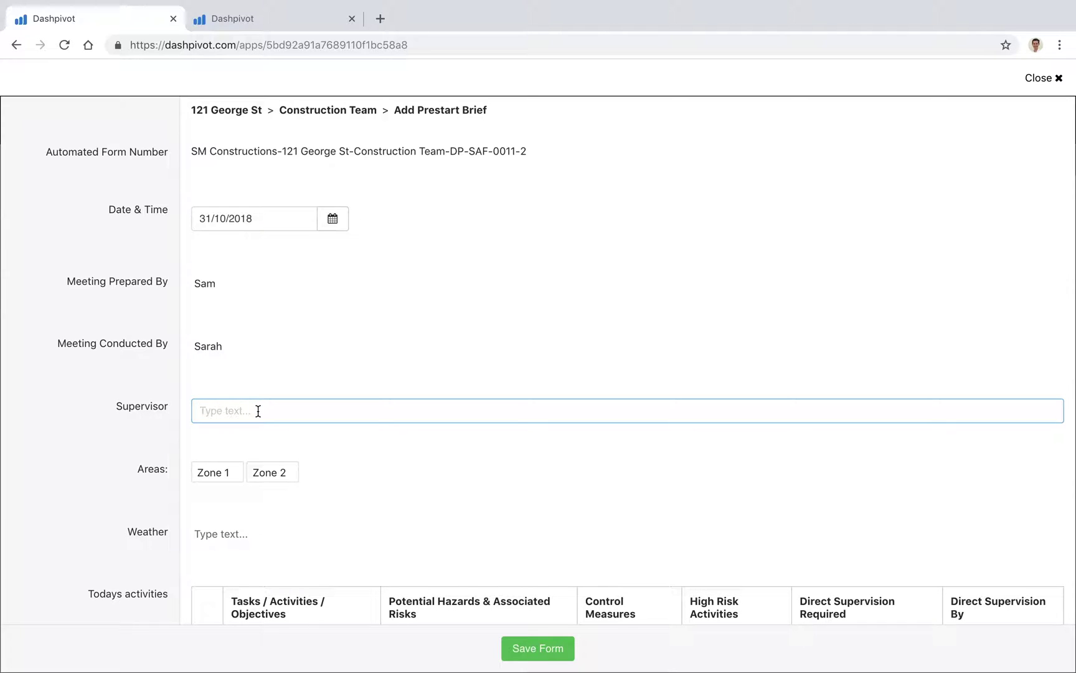
text(James)
click(131, 385)
- Select Zone 1 as the work area and add three more activity rows
scroll(131, 385, down, 3)
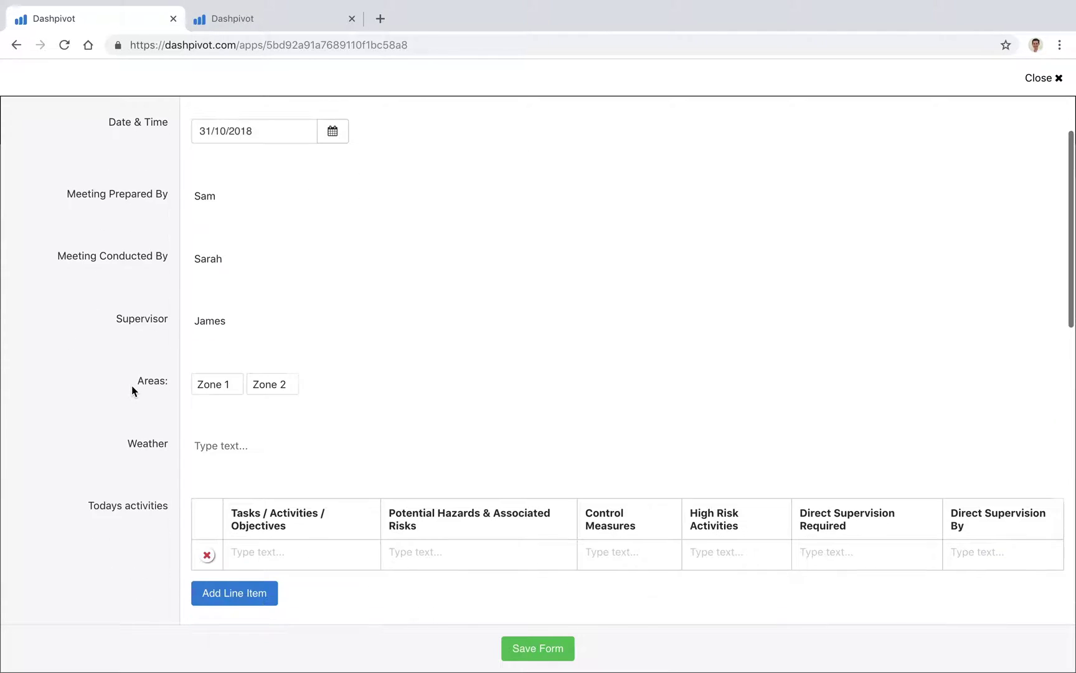
click(224, 375)
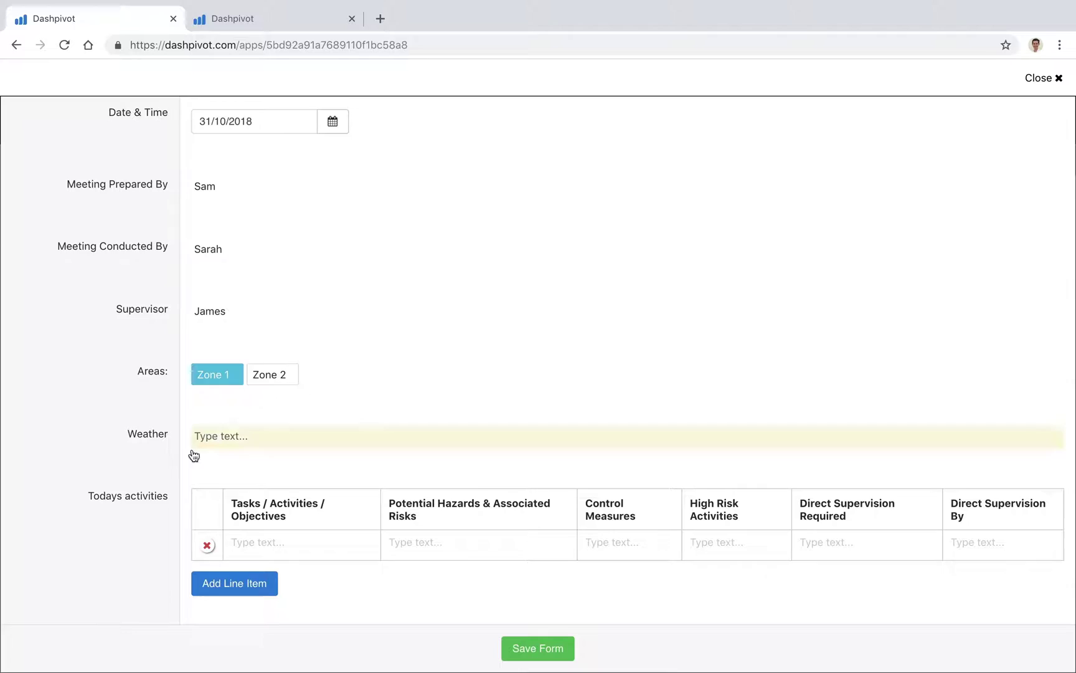
scroll(228, 294, up, 1)
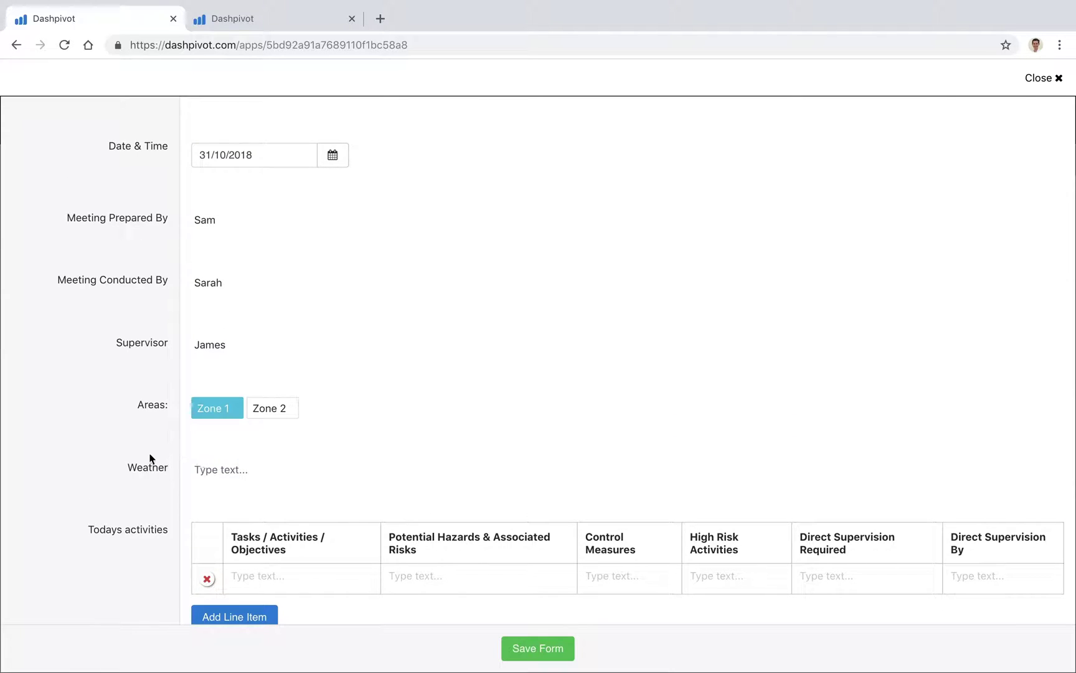
scroll(149, 459, down, 3)
scroll(150, 459, down, 5)
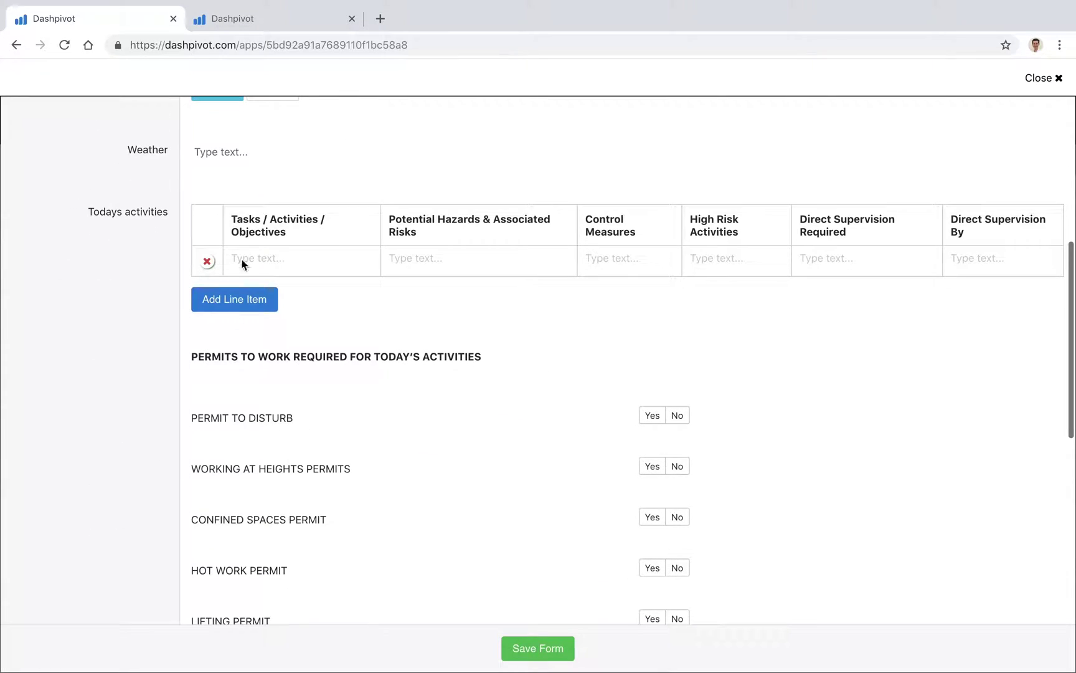
click(232, 302)
click(250, 333)
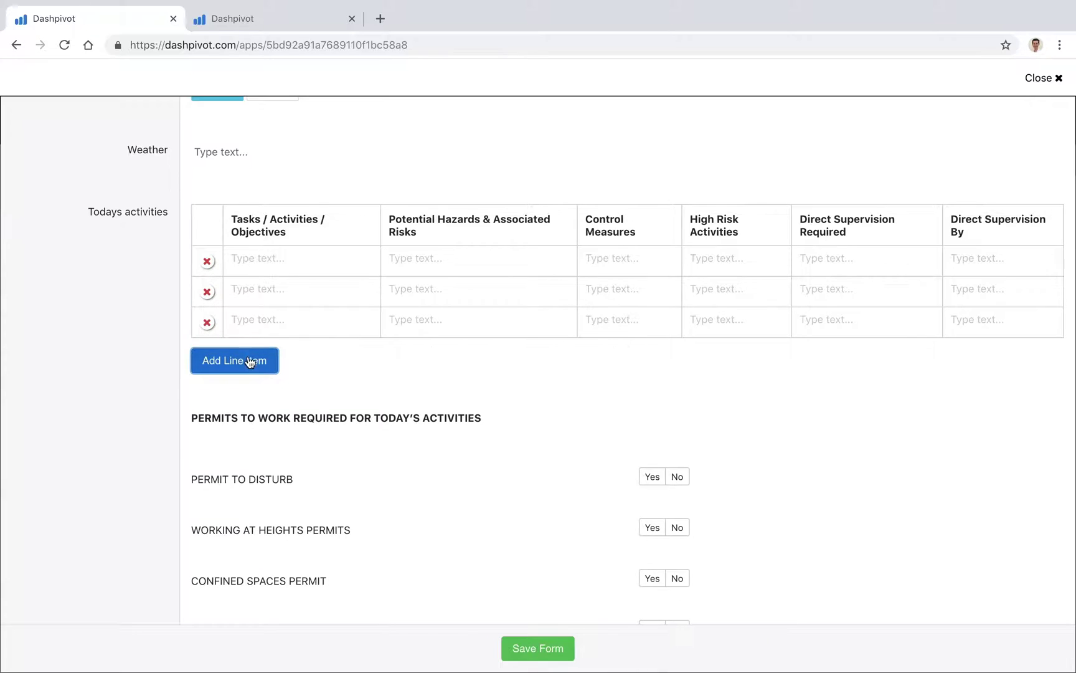
click(252, 363)
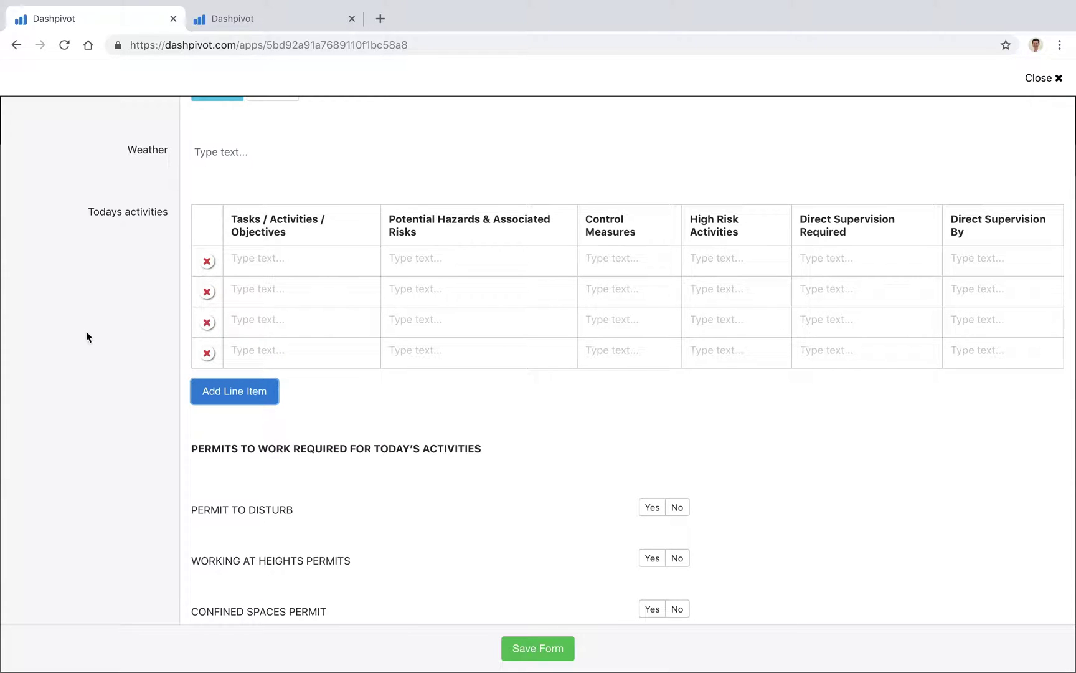
- Answer Yes for Disturb, Working at Heights and Lifting permits; No for Confined Spaces and Hot Work
scroll(87, 336, down, 5)
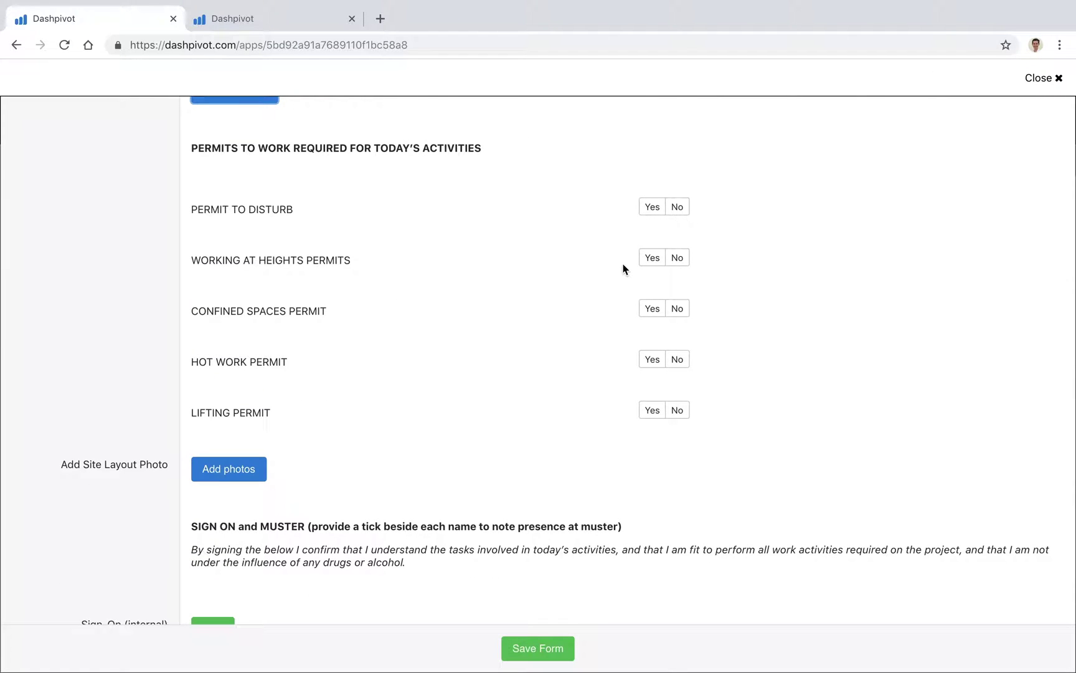
click(653, 207)
click(652, 258)
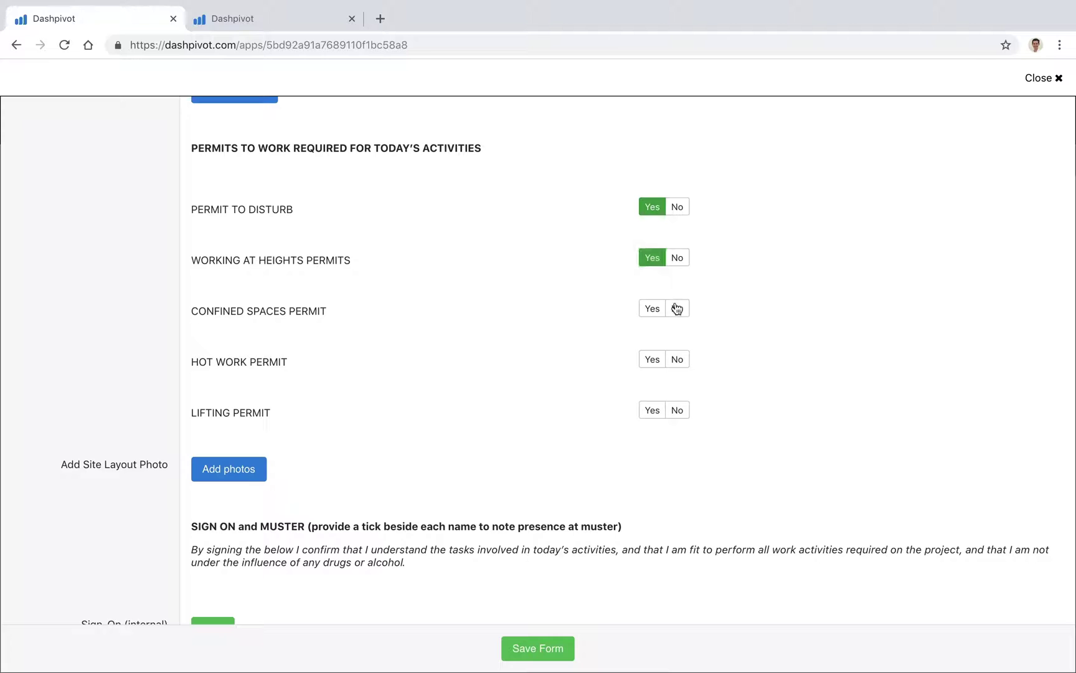
click(677, 308)
click(678, 359)
click(651, 411)
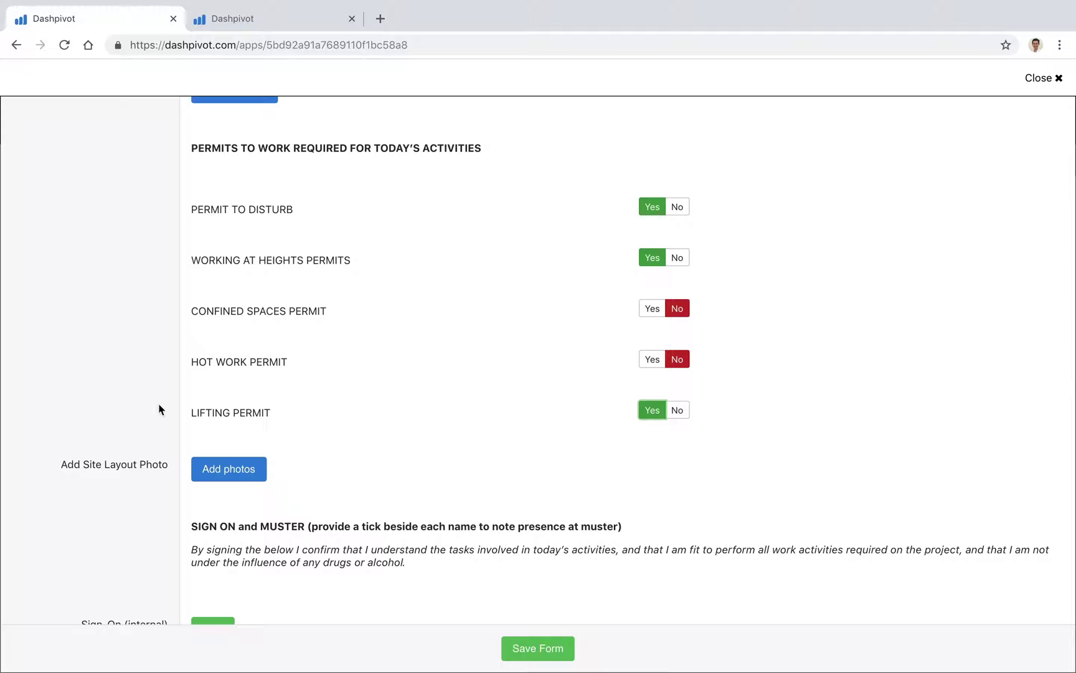
scroll(159, 409, down, 1)
scroll(158, 409, down, 3)
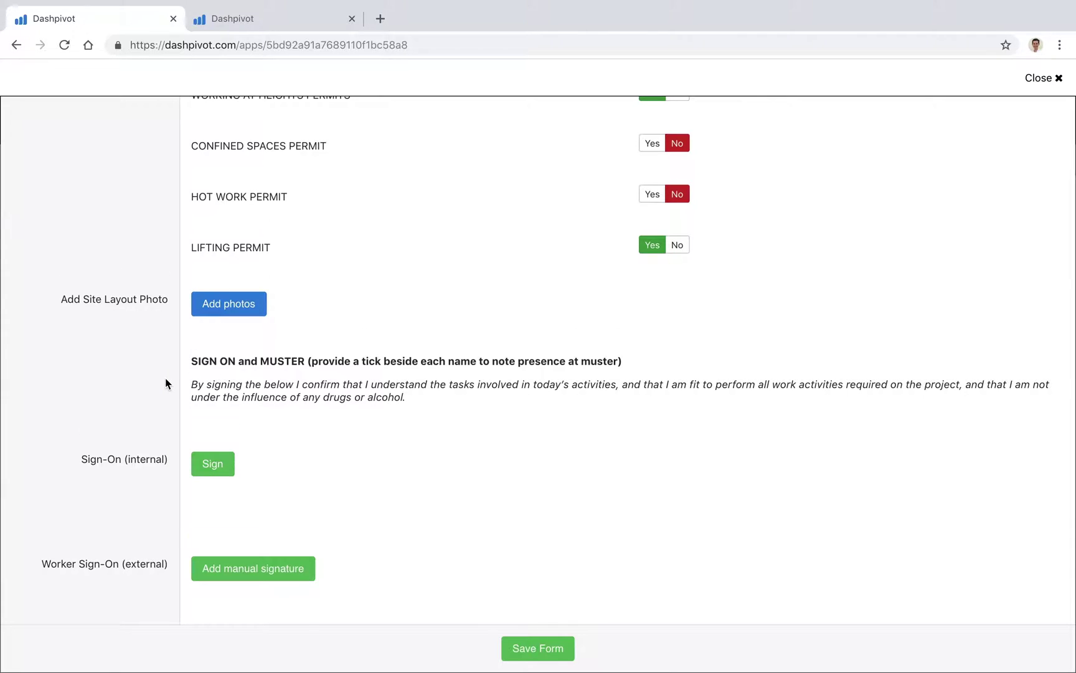
scroll(166, 384, down, 2)
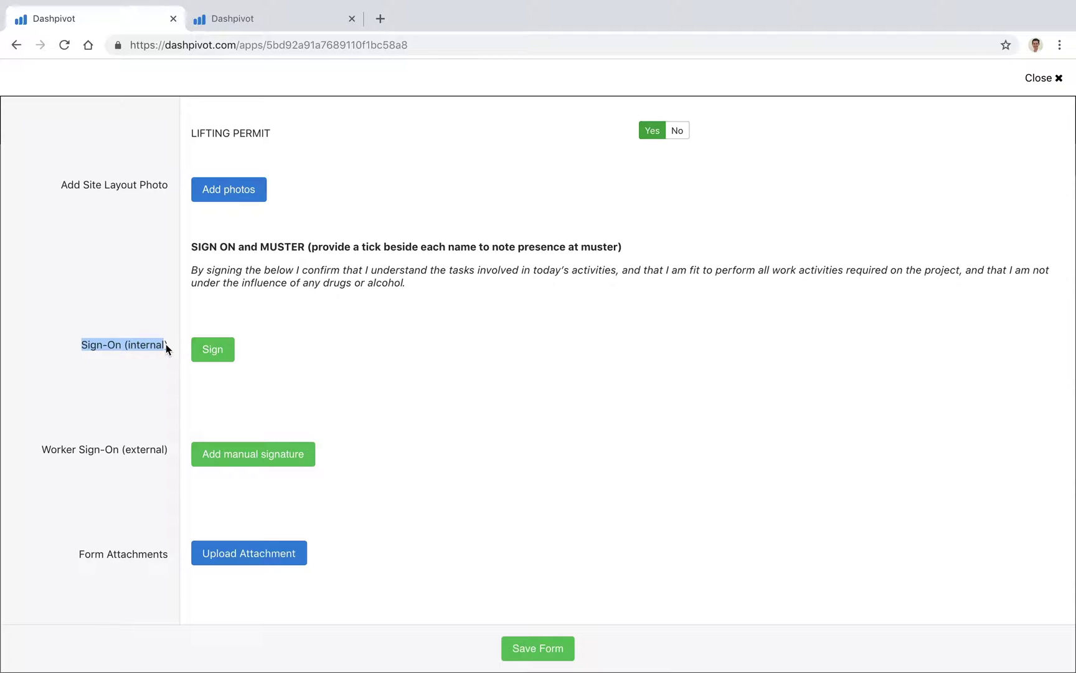
- Add and confirm a drawn signature in the Sign-On (internal) section
click(210, 355)
click(488, 461)
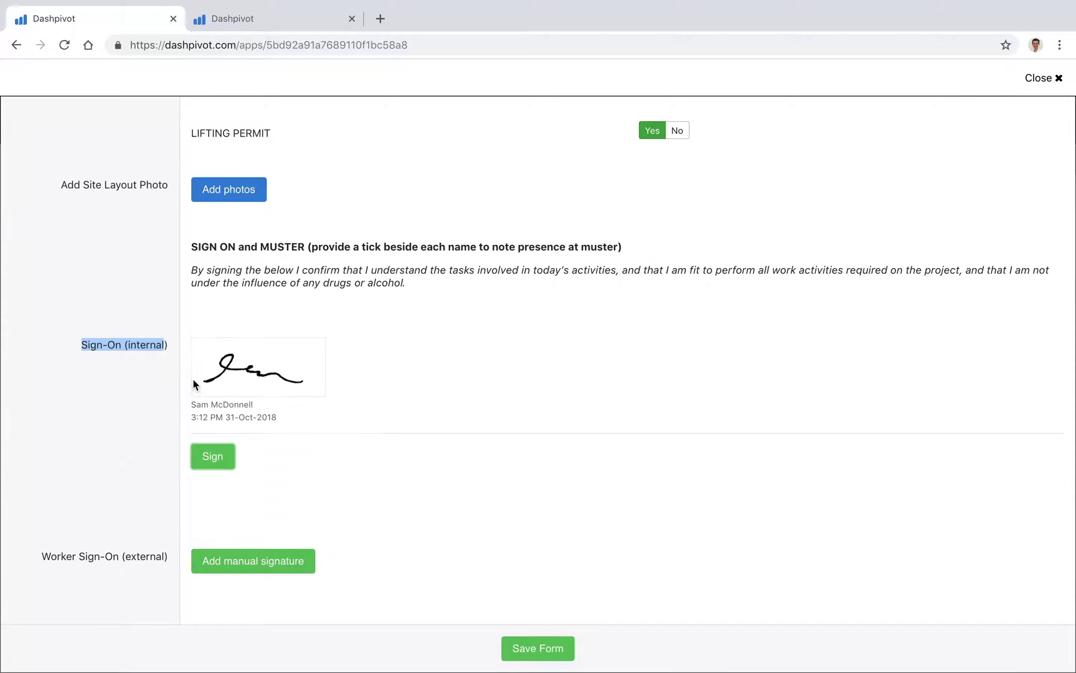
click(177, 418)
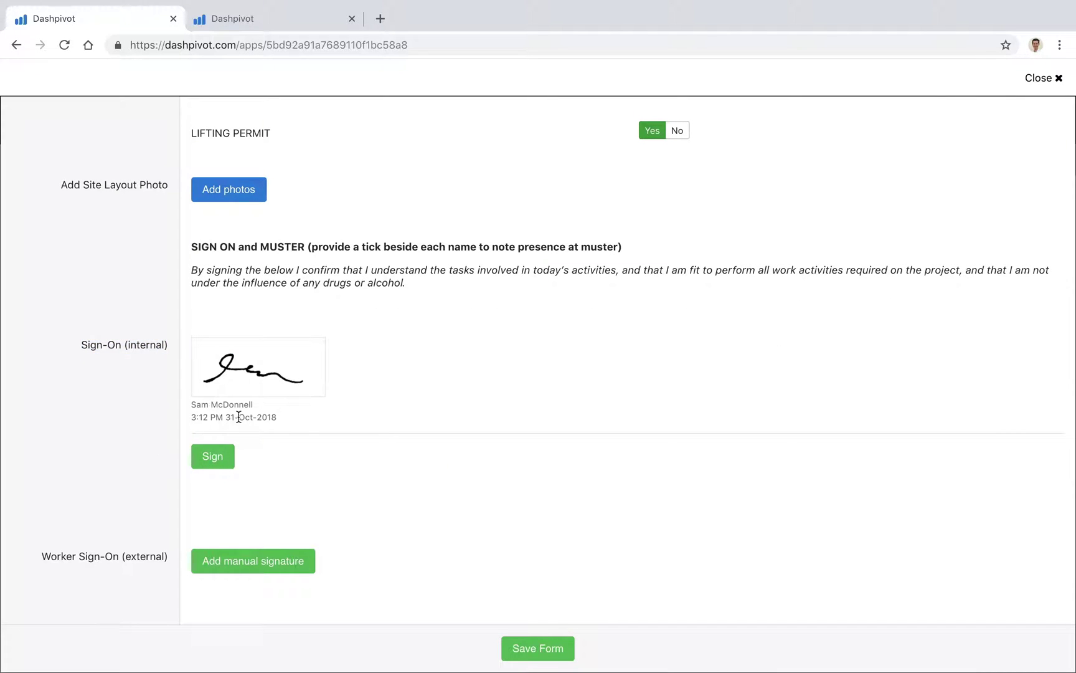
scroll(172, 423, down, 2)
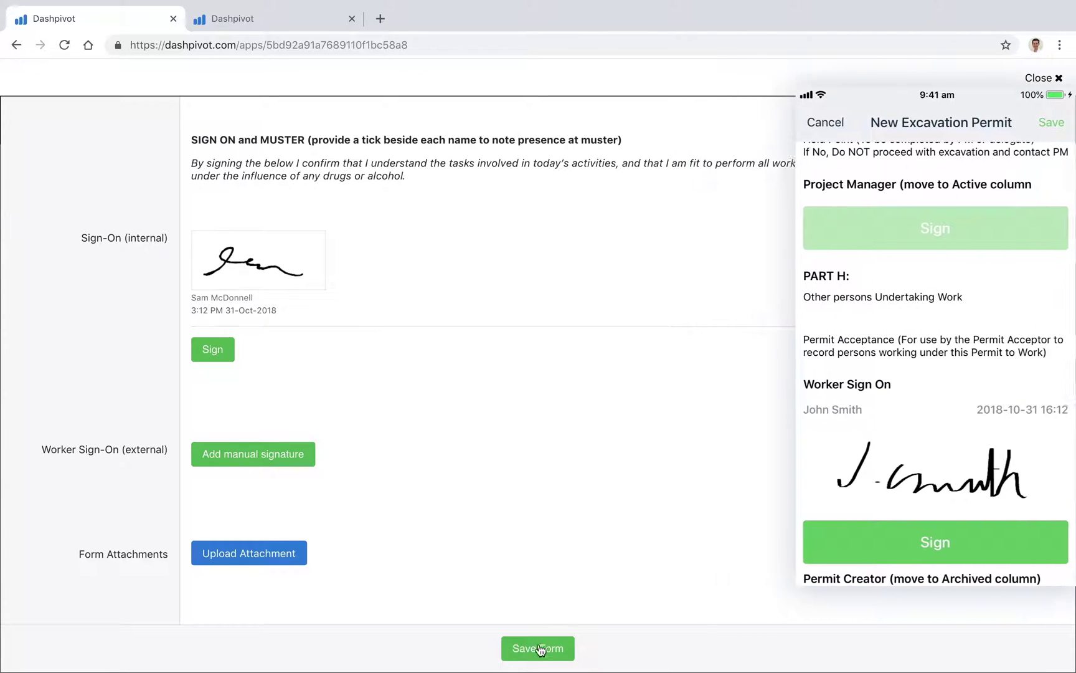
- Save the Prestart Brief and browse the Camden Rd Upgrade Daily Prestart timeline
click(536, 648)
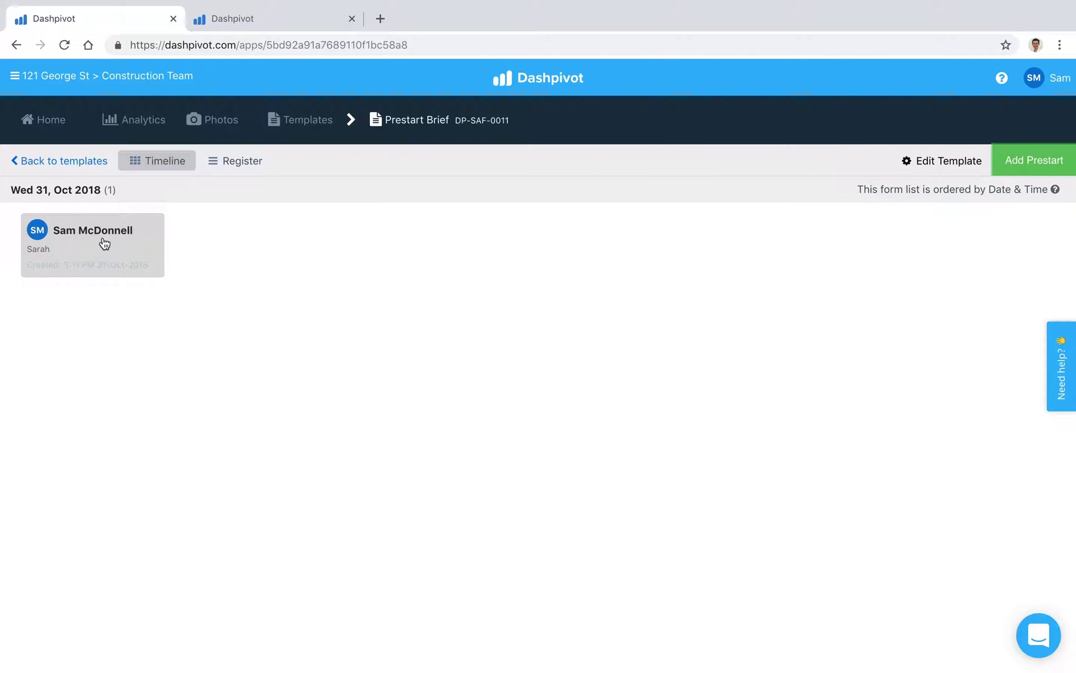
click(255, 28)
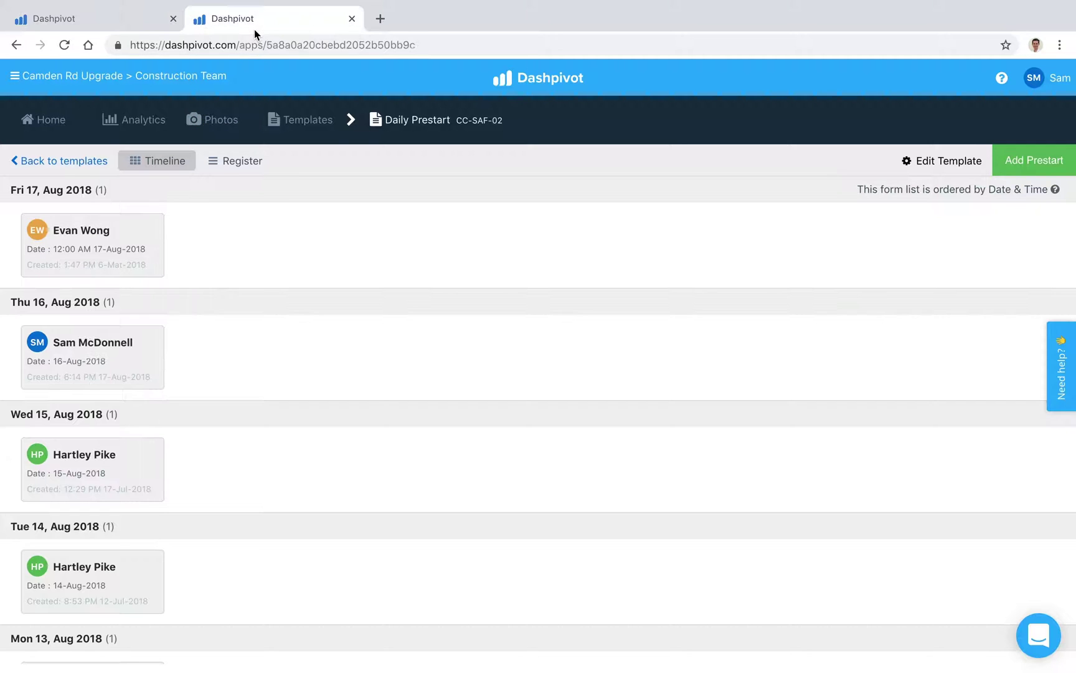
scroll(249, 407, down, 4)
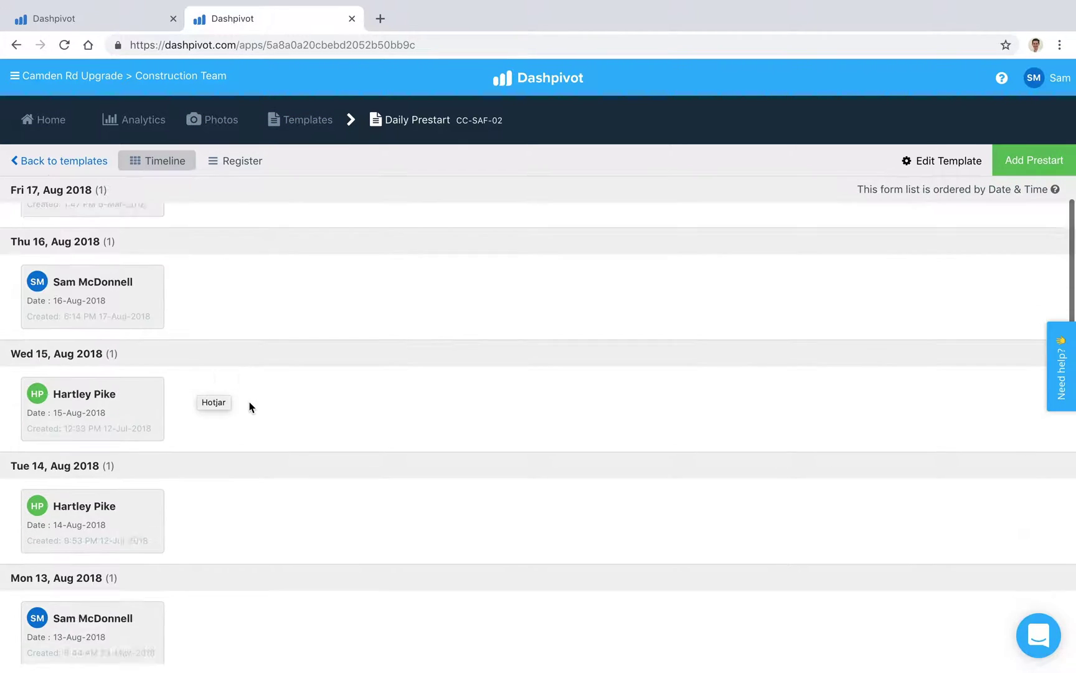
scroll(249, 406, up, 4)
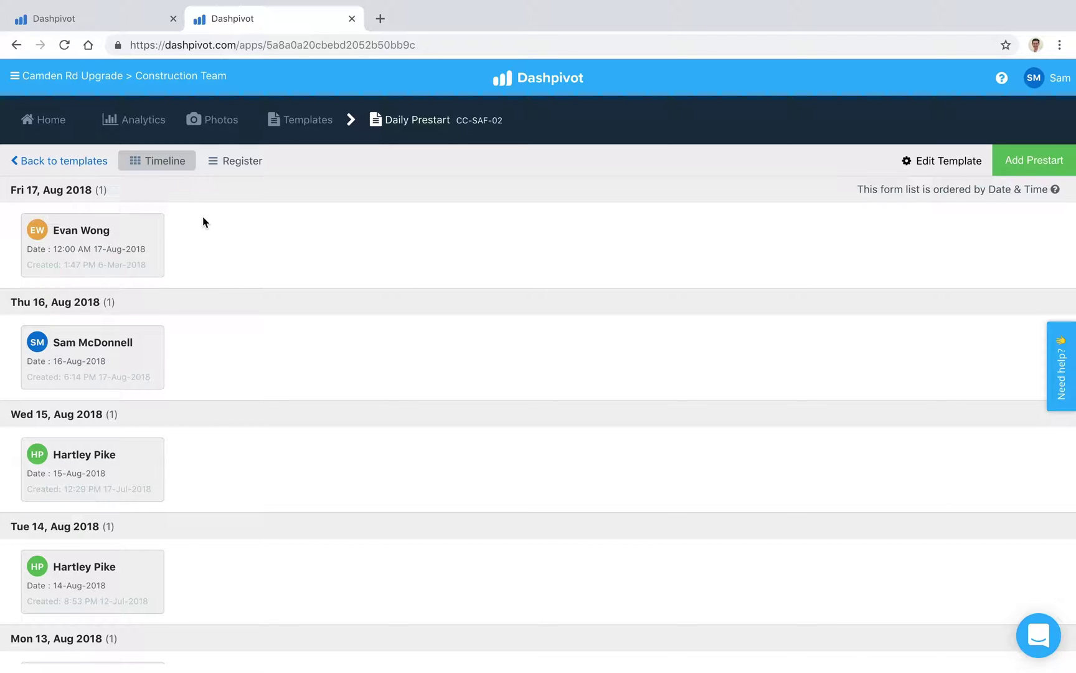
- Show the Daily Prestart records in the Register table and inspect the Date & Time filter without applying it
click(235, 164)
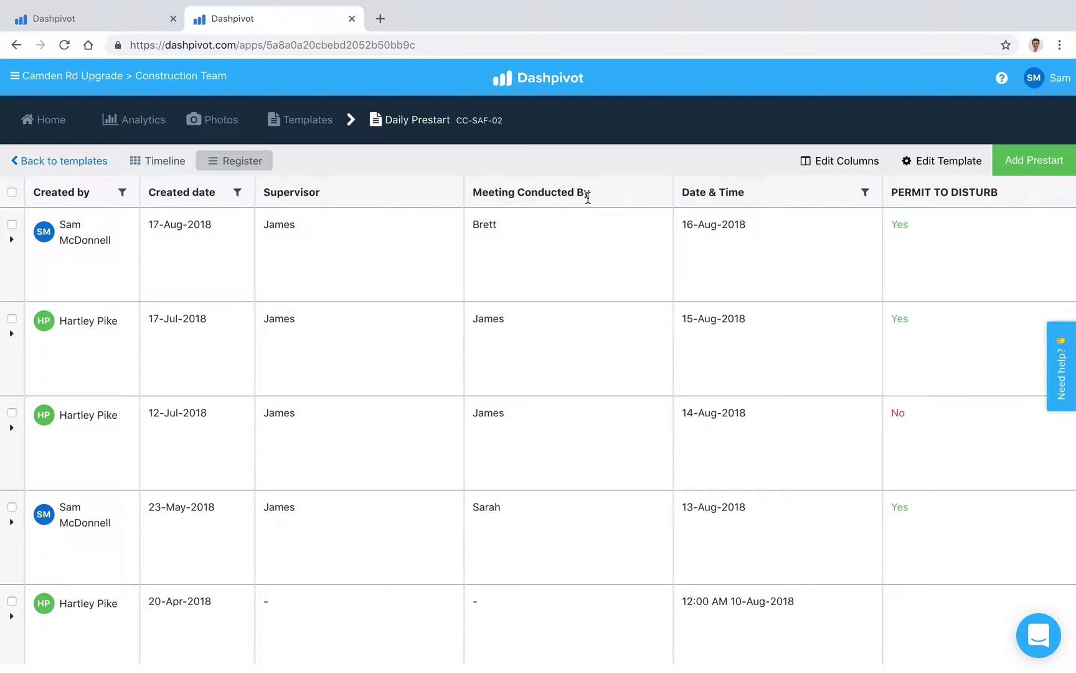
scroll(589, 252, right, 5)
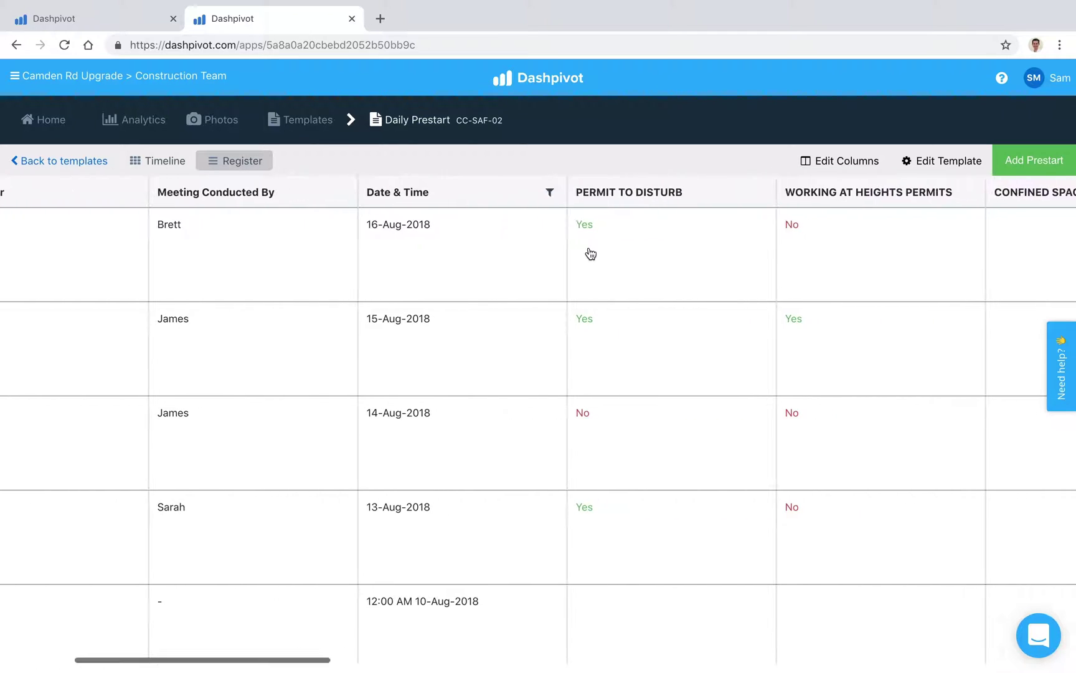
scroll(591, 254, left, 4)
scroll(591, 253, left, 2)
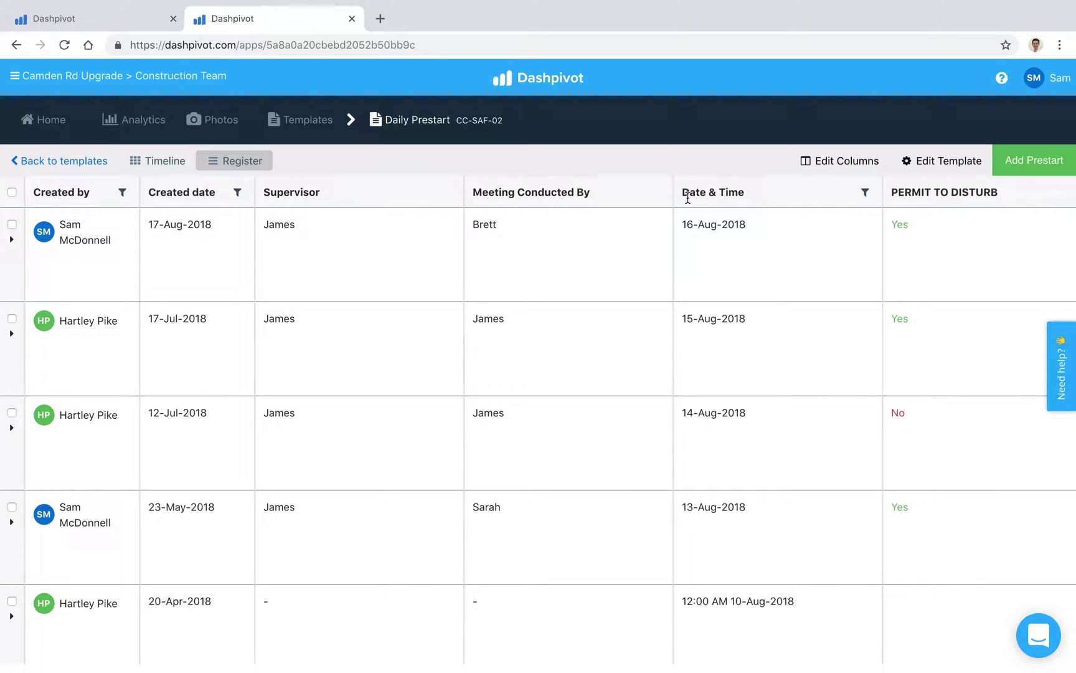
click(865, 192)
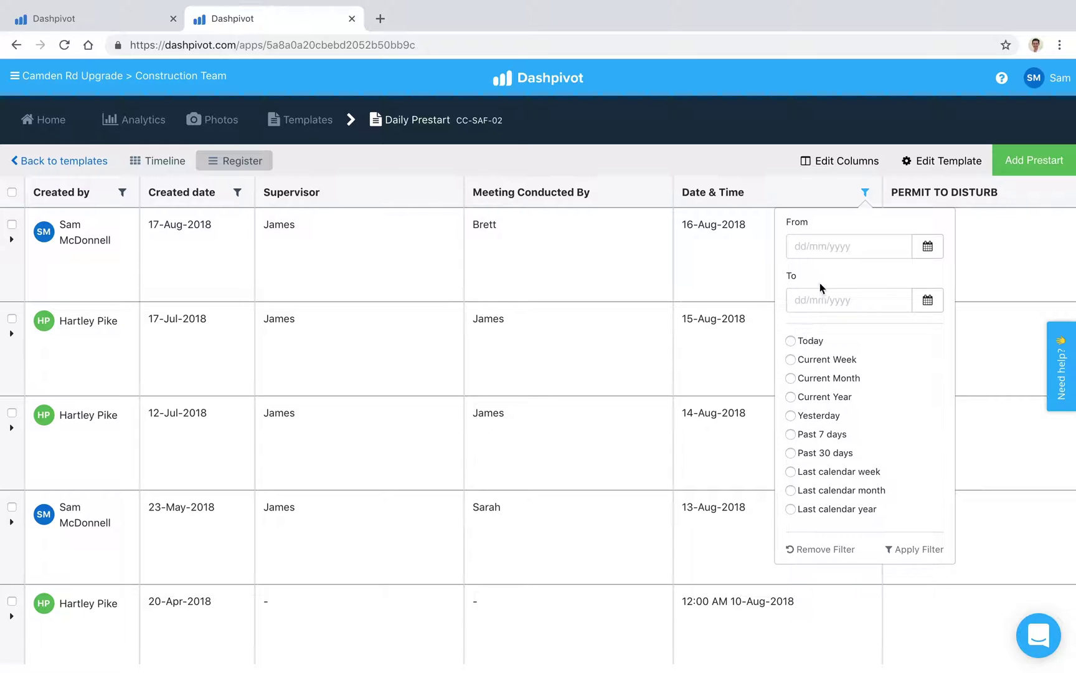
click(866, 192)
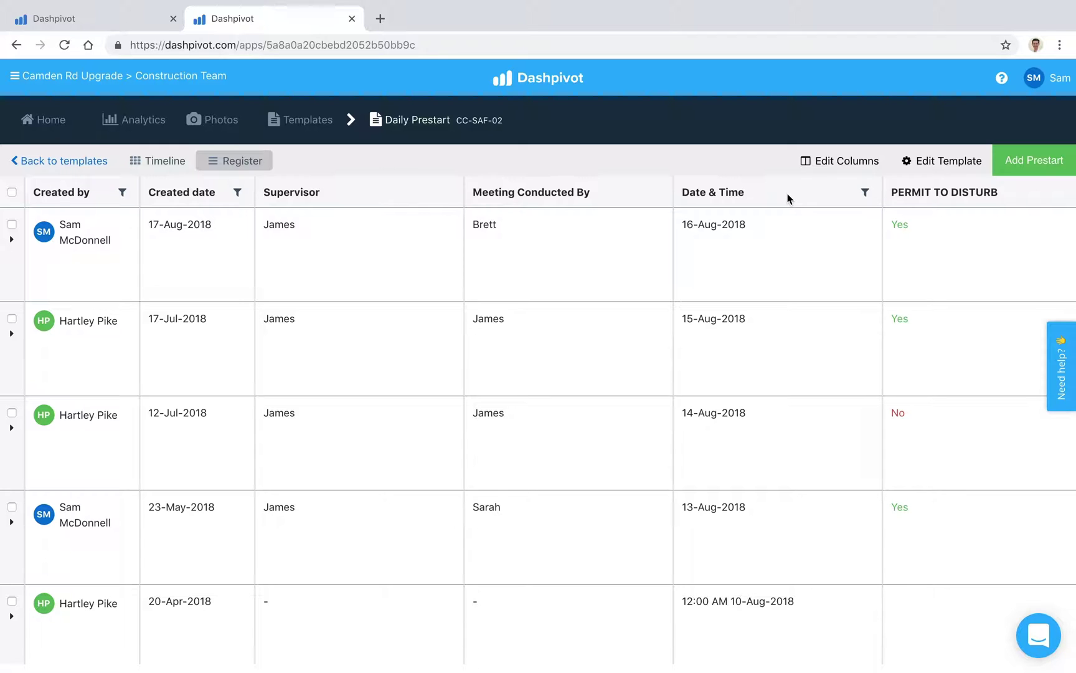
click(12, 225)
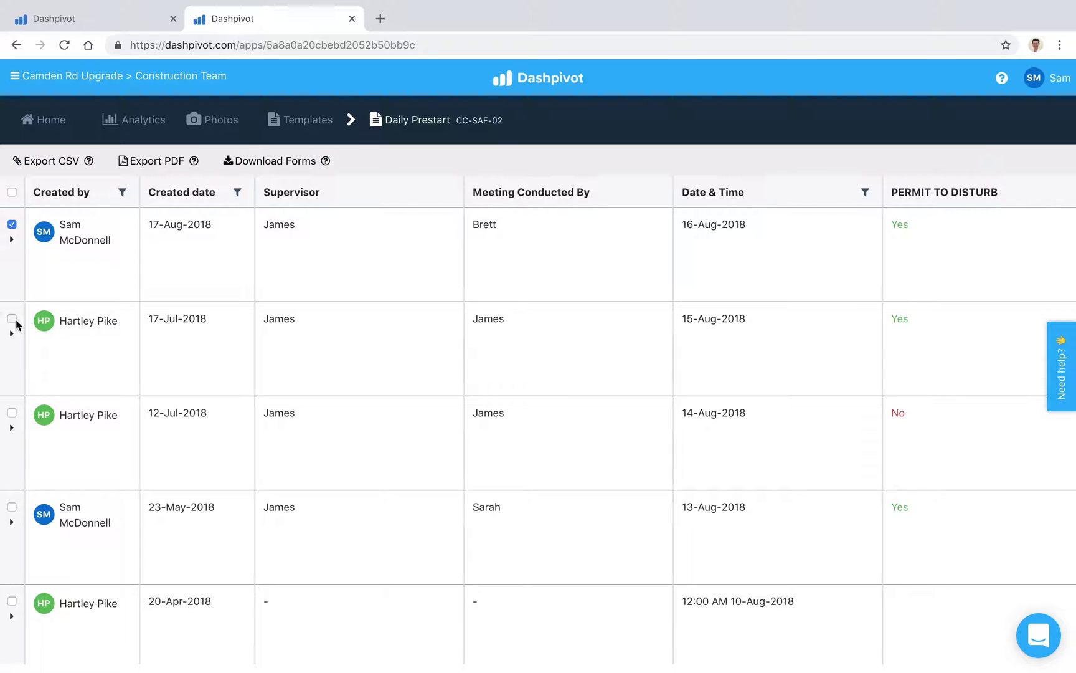
click(12, 318)
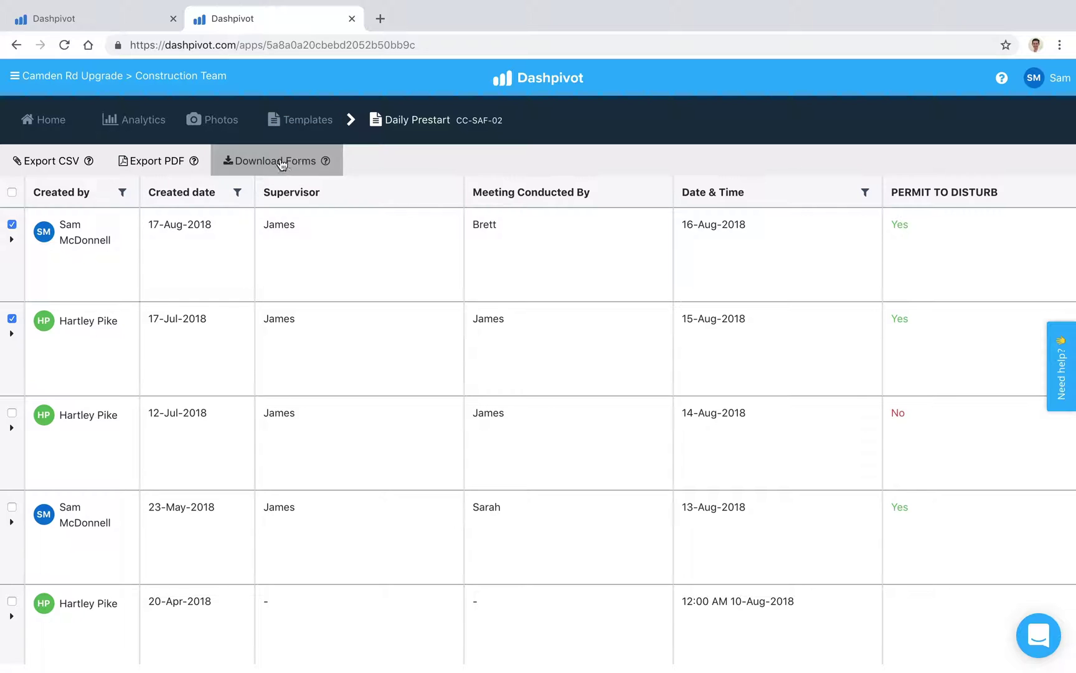
click(12, 225)
click(12, 319)
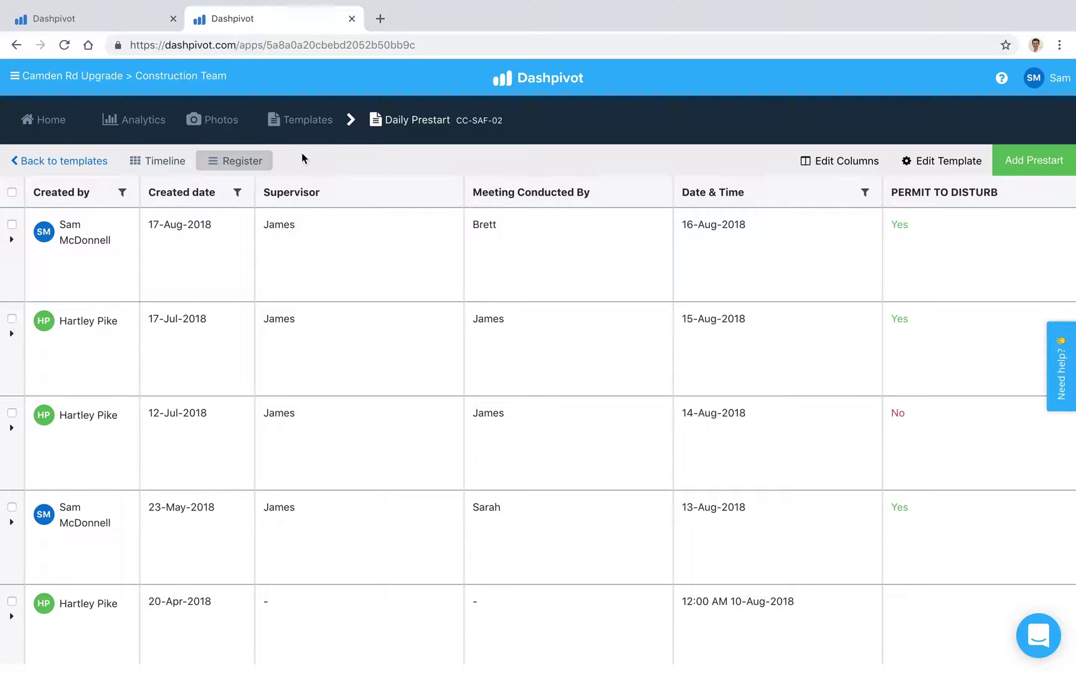
click(357, 256)
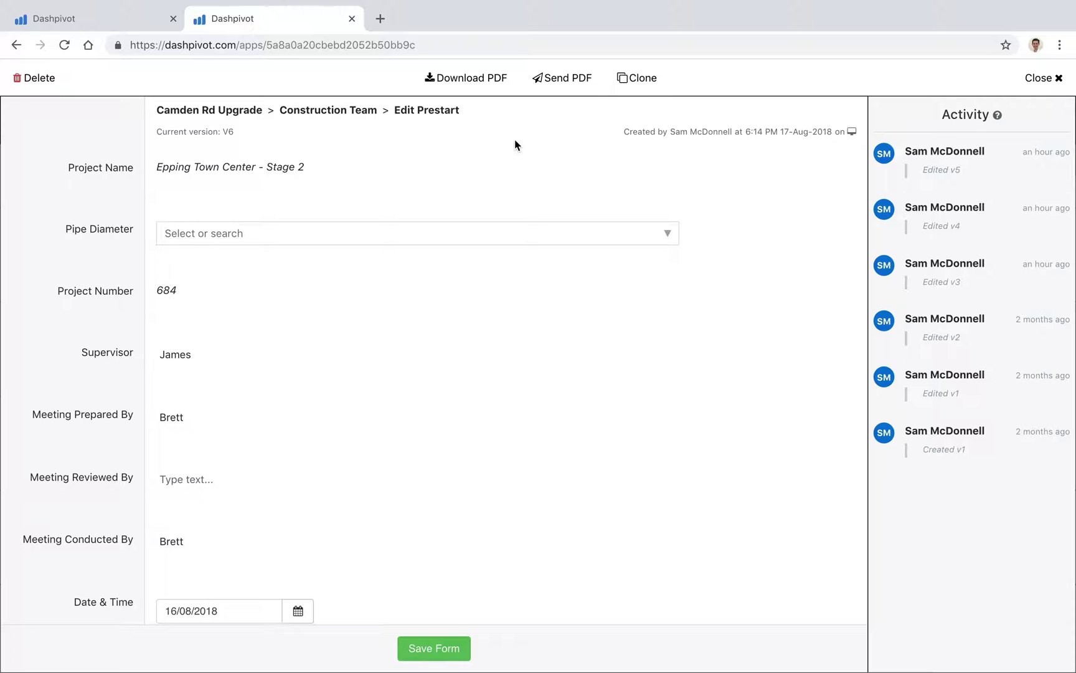
click(574, 88)
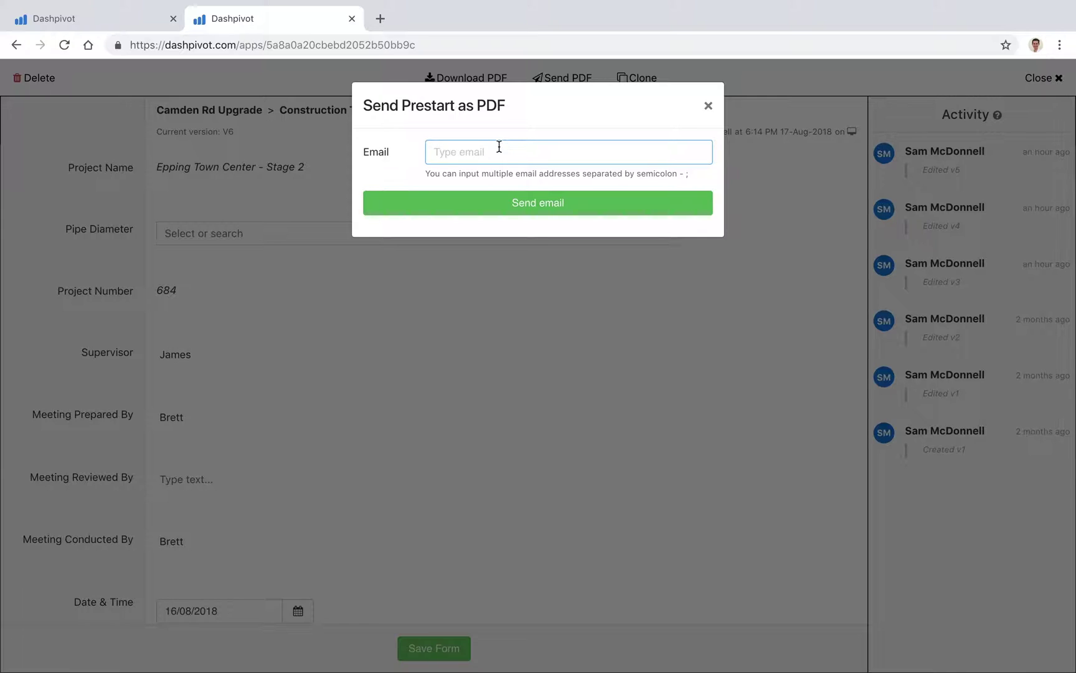
click(708, 106)
click(1041, 77)
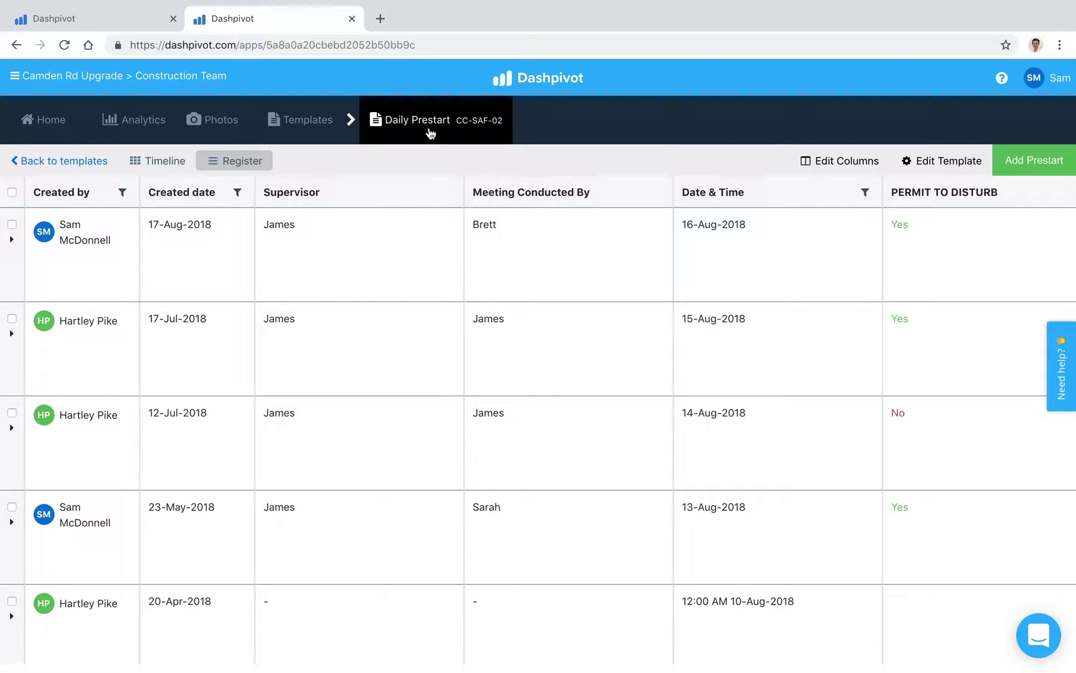
- Go back to 121 George St's Templates page and start adding a new template
click(145, 25)
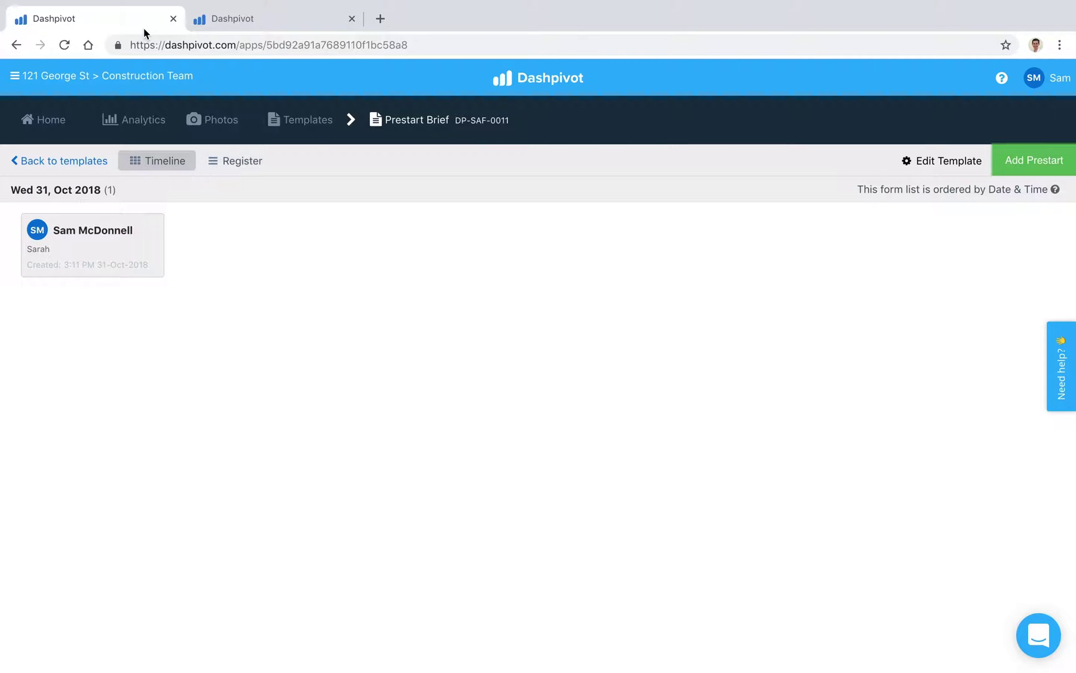
click(318, 135)
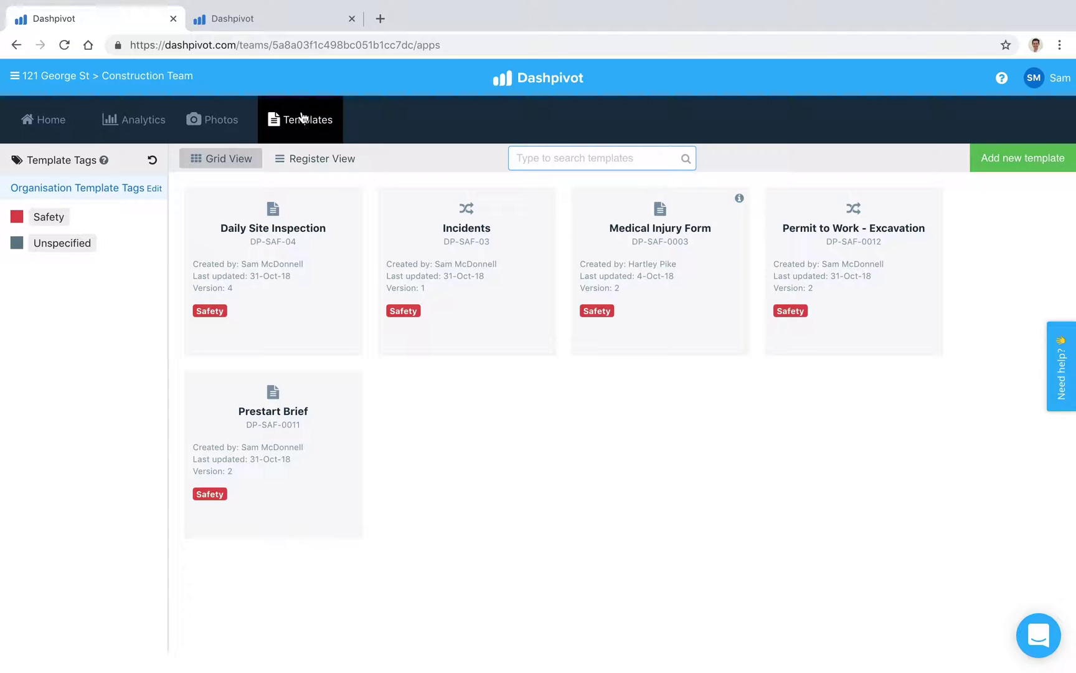
click(1020, 160)
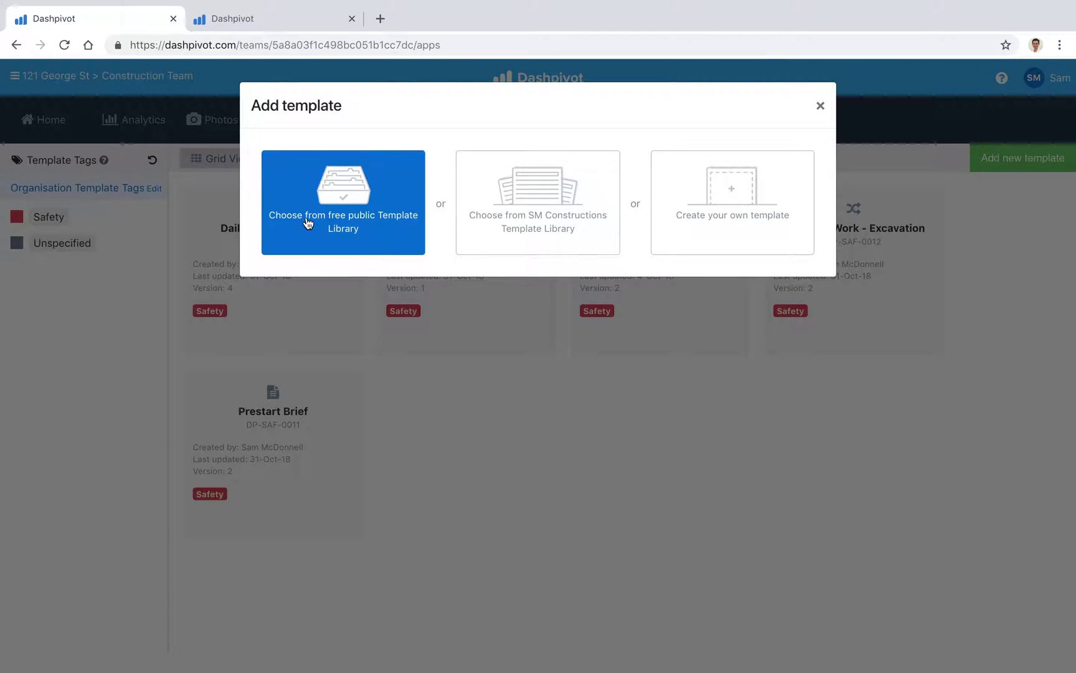